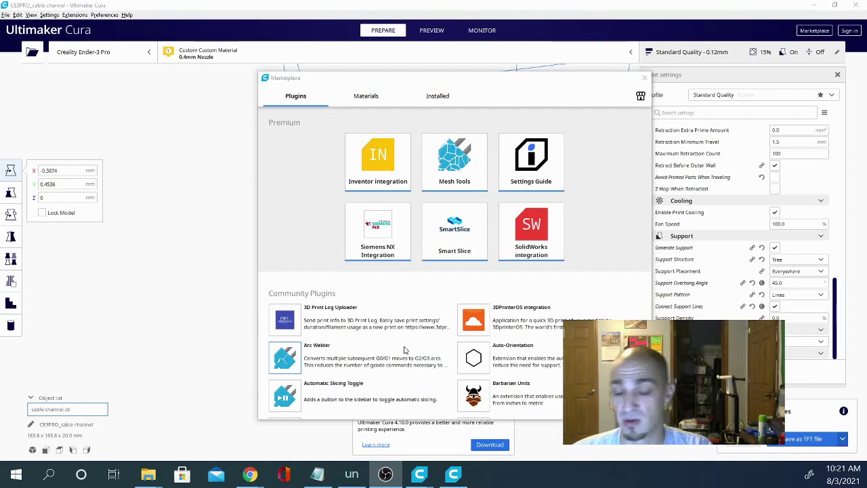
{"action": "scroll", "coordinate": [404, 350], "scroll_direction": "down", "scroll_amount": 3}
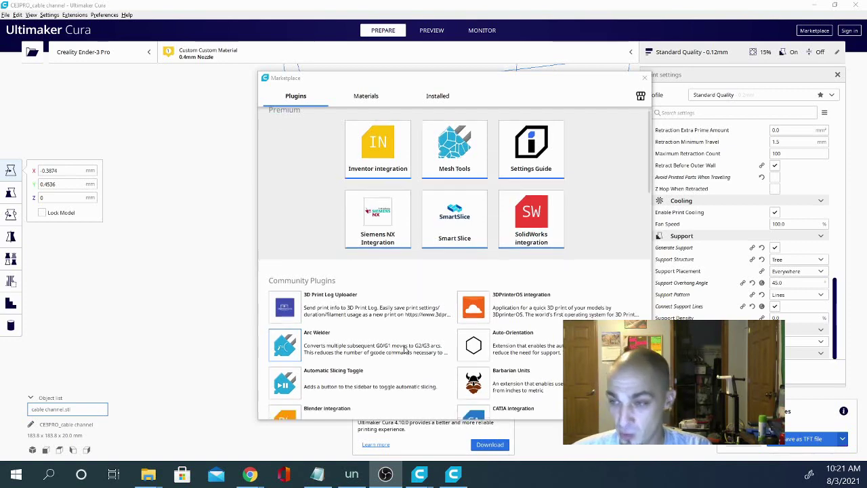
{"action": "scroll", "coordinate": [403, 349], "scroll_direction": "up", "scroll_amount": 3}
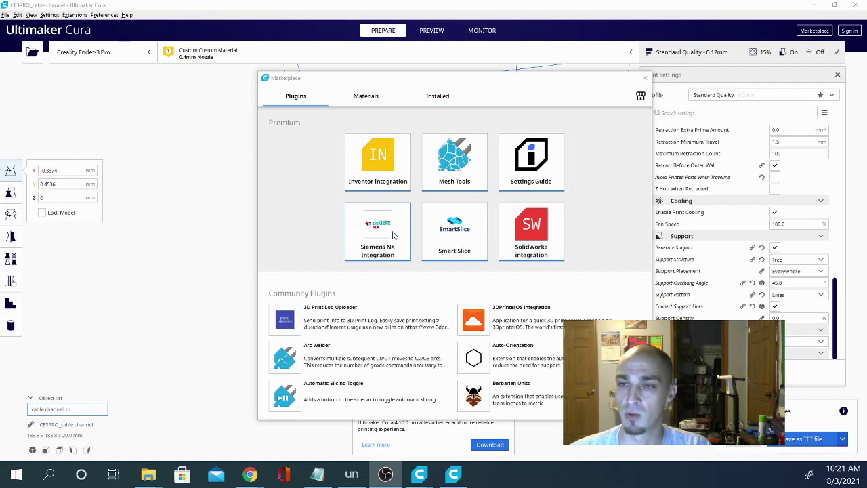
{"action": "left_click", "coordinate": [457, 166]}
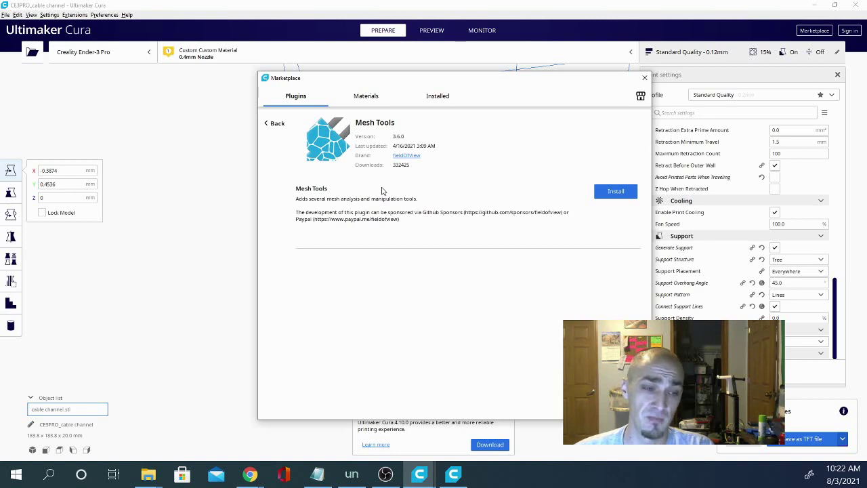
- Leave Mesh Tools and scroll the Plugins overview down to the Community Plugins list
{"action": "left_click", "coordinate": [277, 124]}
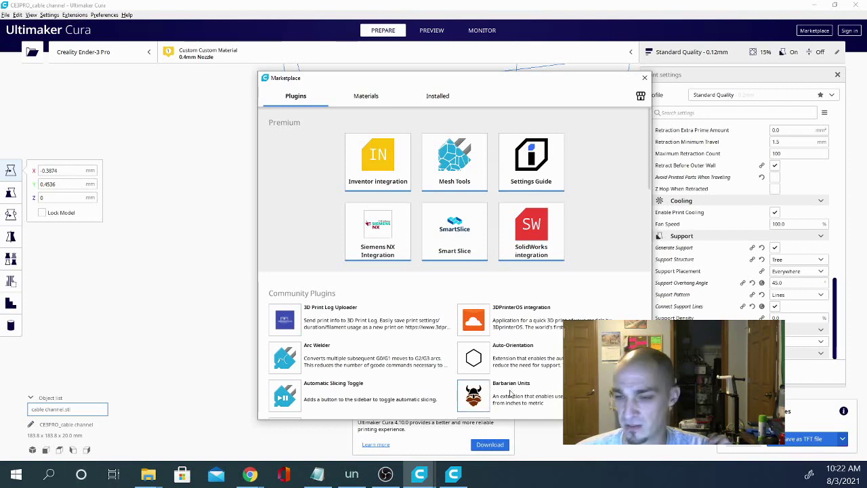
{"action": "scroll", "coordinate": [425, 286], "scroll_direction": "down", "scroll_amount": 3}
{"action": "scroll", "coordinate": [425, 281], "scroll_direction": "down", "scroll_amount": 3}
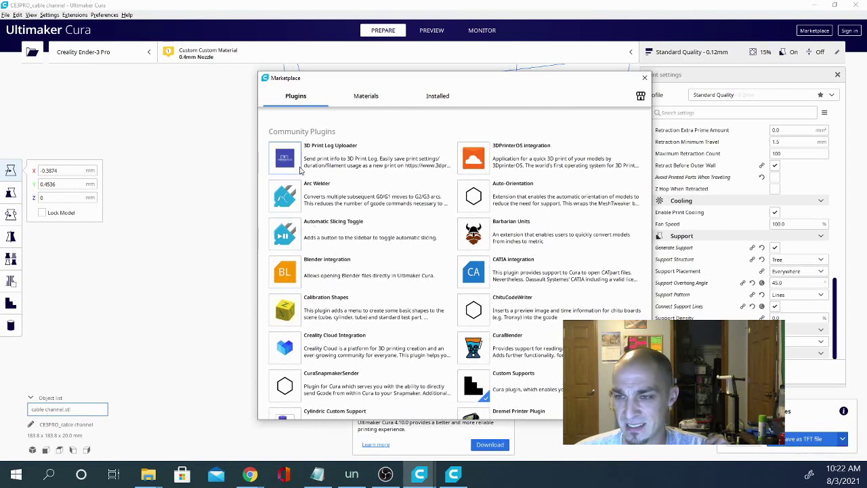
- Open the Arc Welder plugin details, version 3.5.2, not yet installed
{"action": "left_click", "coordinate": [310, 202]}
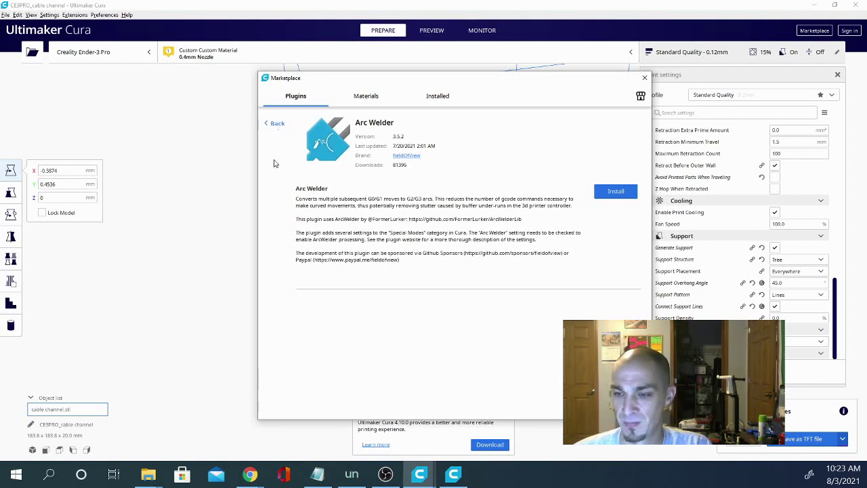
- Return from Arc Welder to the community list, showing Calibration Shapes, Custom Supports and CuraBlender
{"action": "left_click", "coordinate": [276, 125]}
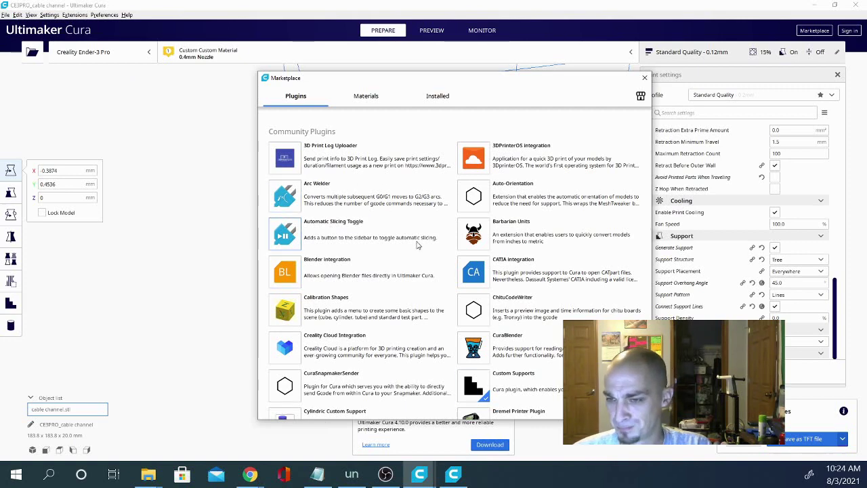
{"action": "scroll", "coordinate": [418, 246], "scroll_direction": "down", "scroll_amount": 2}
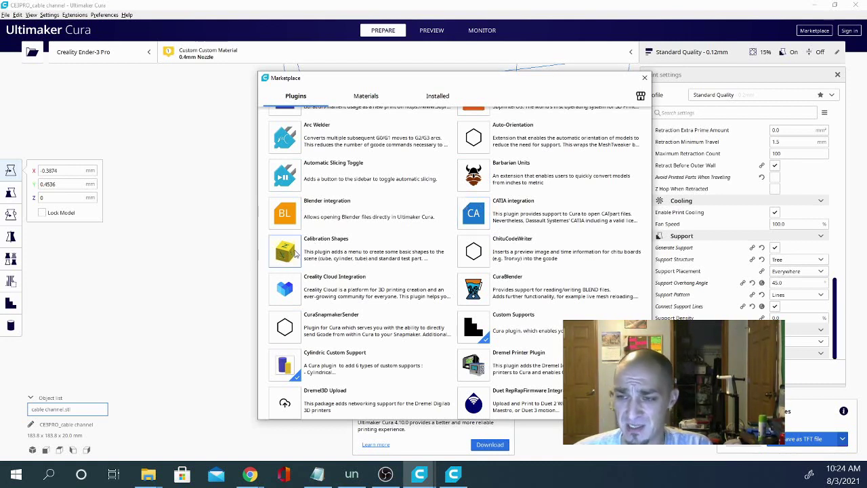
- Open the Calibration Shapes plugin page, version 1.3.3, with its list of test shapes
{"action": "left_click", "coordinate": [297, 250]}
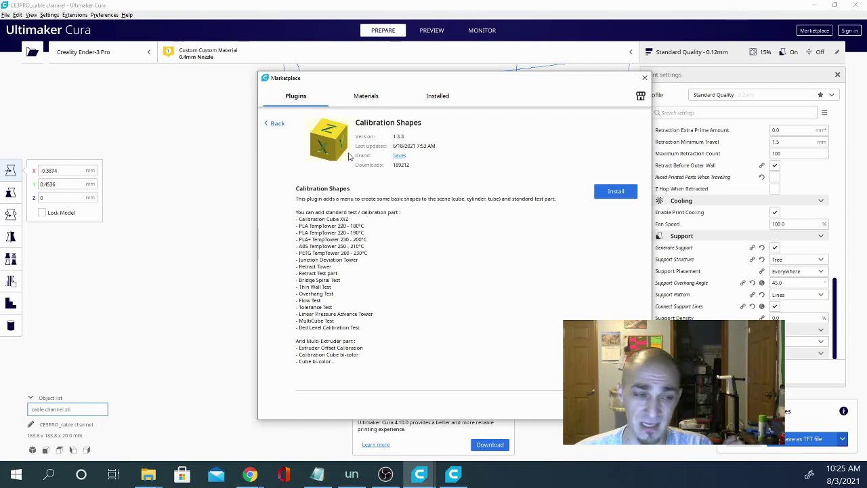
- Return to the community plugin list and browse down past Measure Tool and NGCWriter to Printer Settings
{"action": "left_click", "coordinate": [278, 124]}
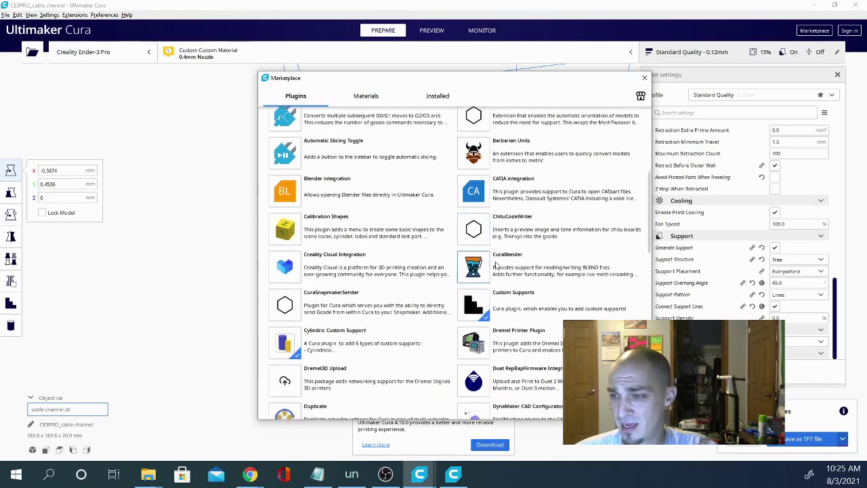
{"action": "scroll", "coordinate": [496, 264], "scroll_direction": "down", "scroll_amount": 1}
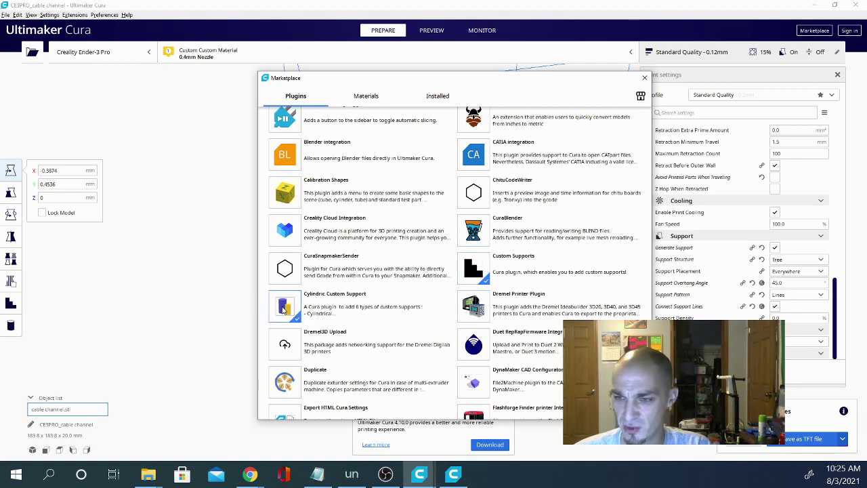
{"action": "scroll", "coordinate": [434, 298], "scroll_direction": "down", "scroll_amount": 3}
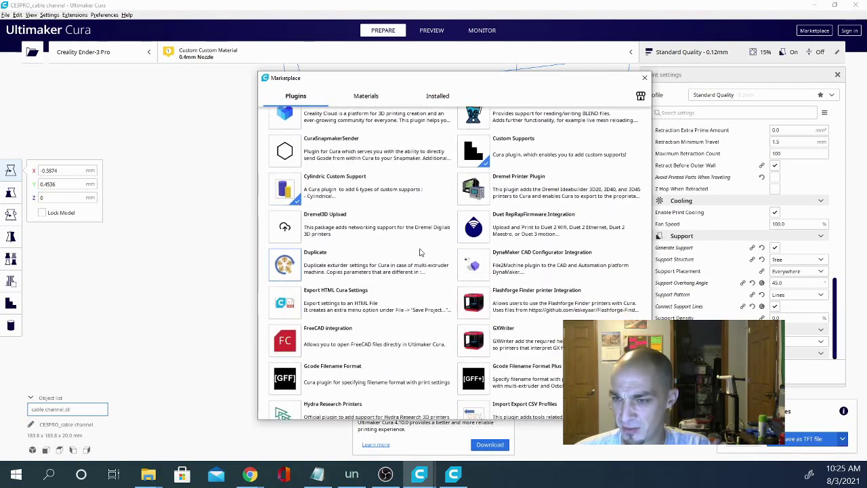
{"action": "scroll", "coordinate": [420, 252], "scroll_direction": "down", "scroll_amount": 2}
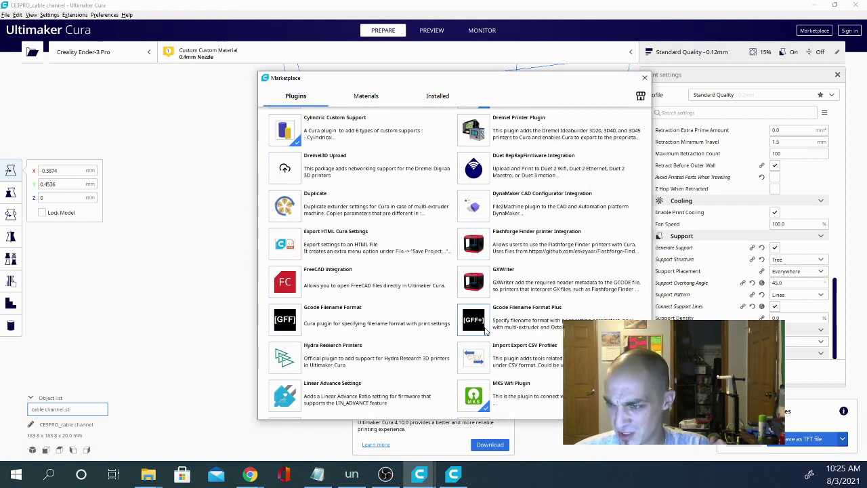
{"action": "scroll", "coordinate": [434, 244], "scroll_direction": "down", "scroll_amount": 2}
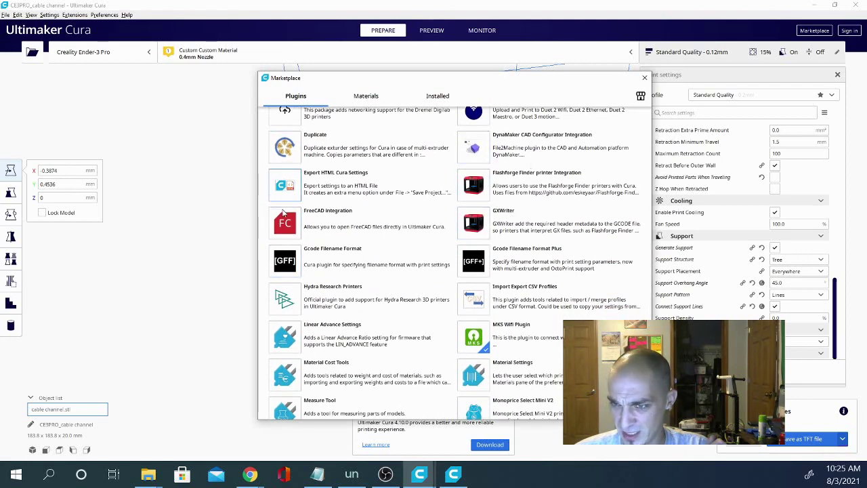
{"action": "scroll", "coordinate": [404, 307], "scroll_direction": "down", "scroll_amount": 2}
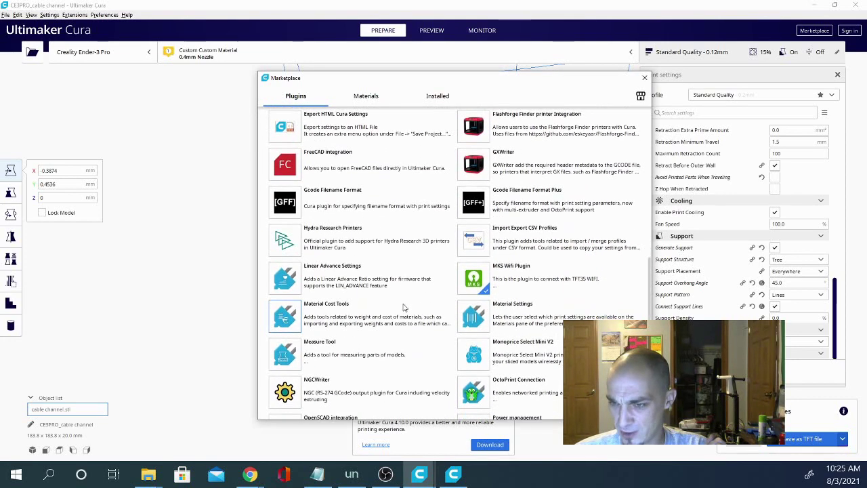
{"action": "scroll", "coordinate": [402, 307], "scroll_direction": "down", "scroll_amount": 2}
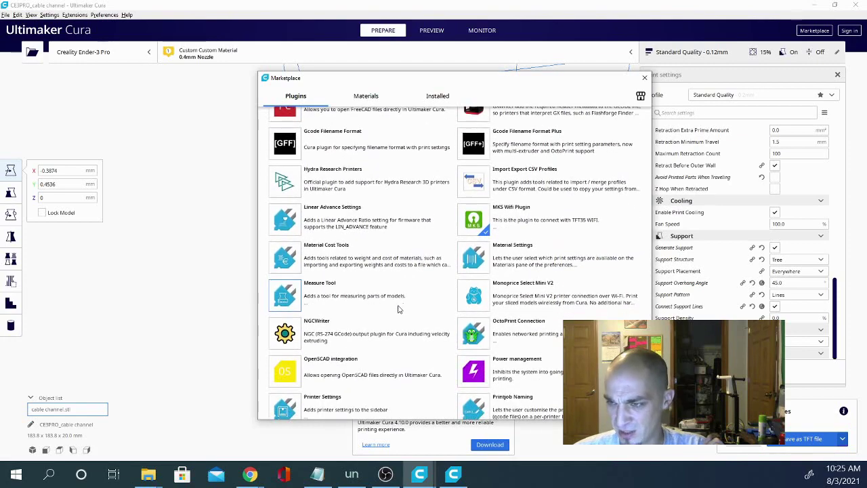
{"action": "scroll", "coordinate": [398, 309], "scroll_direction": "down", "scroll_amount": 2}
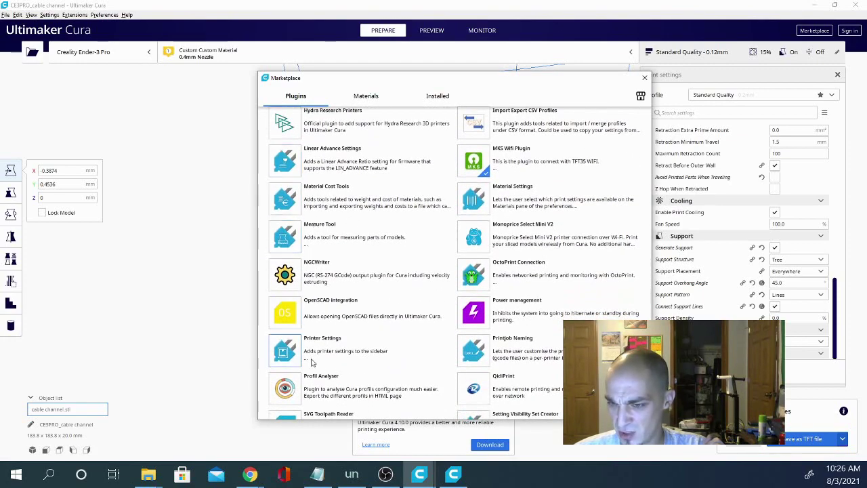
{"action": "left_click", "coordinate": [329, 229]}
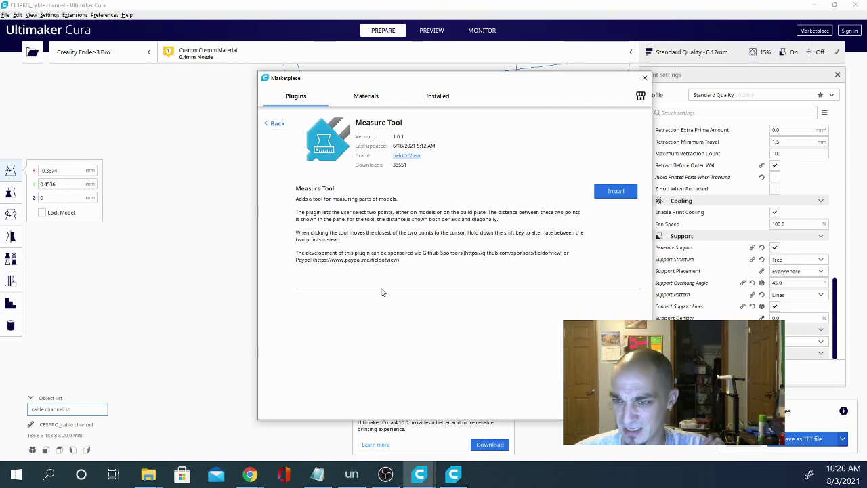
{"action": "key", "text": "BackSpace"}
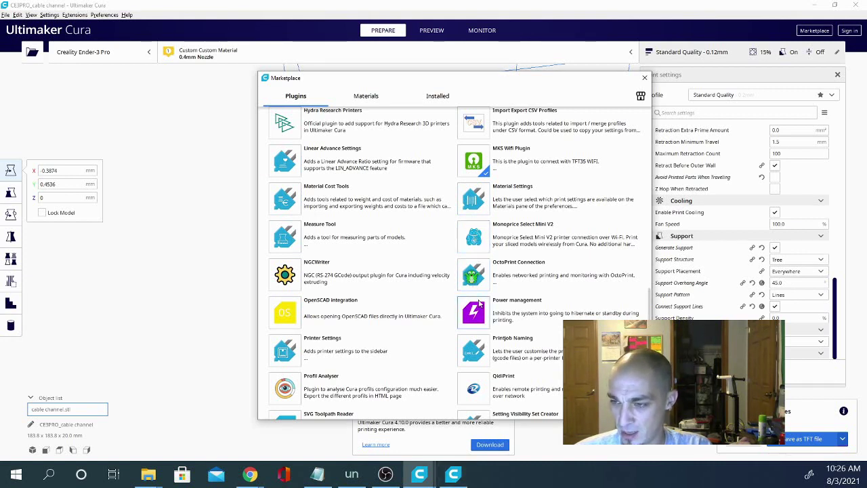
- Show the installed plugins: Custom Supports, Cylindric Custom Support and MKS Wifi Plugin
{"action": "scroll", "coordinate": [379, 318], "scroll_direction": "down", "scroll_amount": 5}
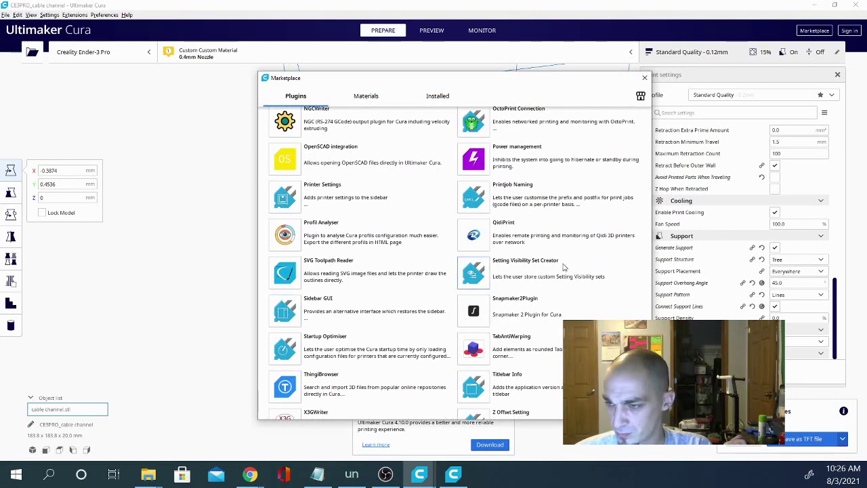
{"action": "scroll", "coordinate": [563, 268], "scroll_direction": "down", "scroll_amount": 1}
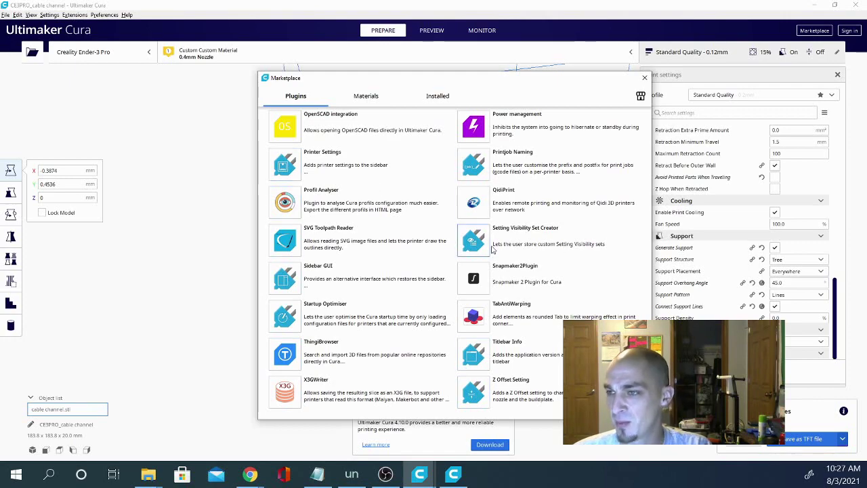
{"action": "scroll", "coordinate": [493, 253], "scroll_direction": "up", "scroll_amount": 3}
{"action": "scroll", "coordinate": [493, 252], "scroll_direction": "up", "scroll_amount": 15}
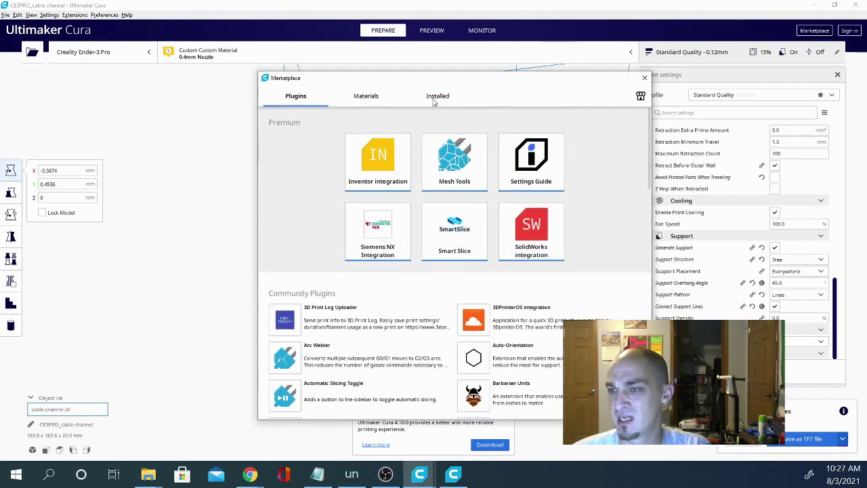
{"action": "left_click", "coordinate": [435, 96]}
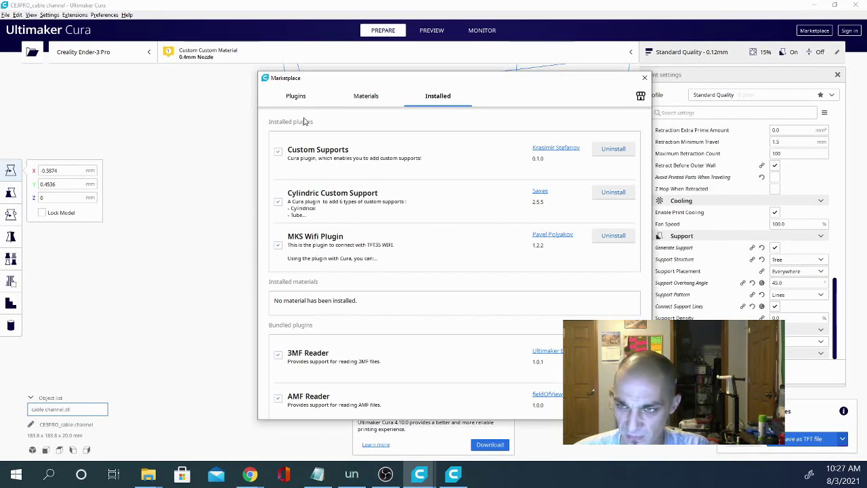
- Go back to the Plugins catalogue and show community entries from Duplicate through Material Settings
{"action": "left_click", "coordinate": [296, 97]}
{"action": "scroll", "coordinate": [501, 298], "scroll_direction": "down", "scroll_amount": 3}
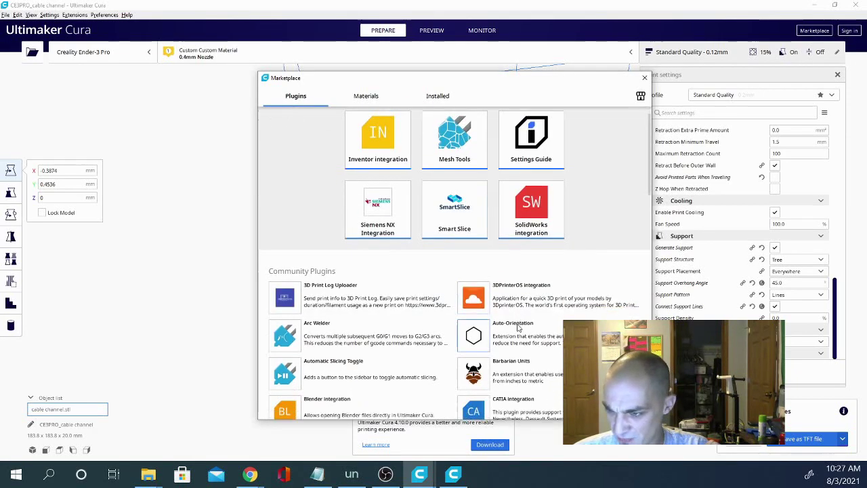
{"action": "scroll", "coordinate": [518, 328], "scroll_direction": "down", "scroll_amount": 10}
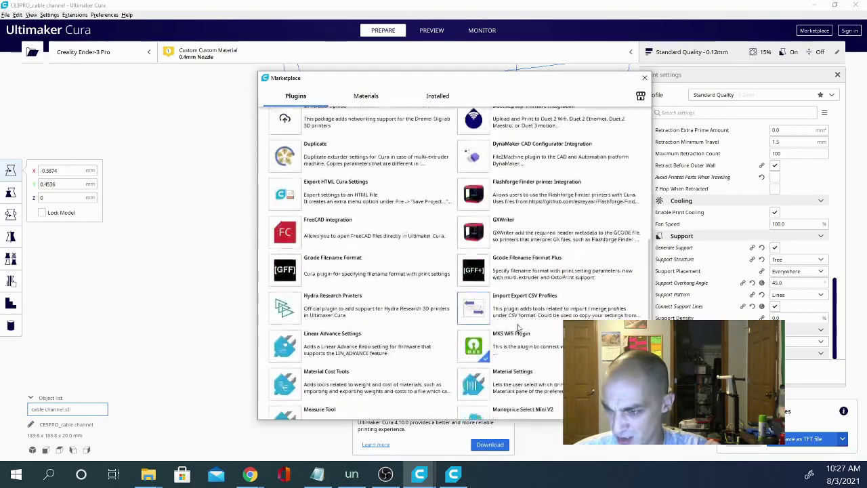
{"action": "scroll", "coordinate": [518, 328], "scroll_direction": "down", "scroll_amount": 5}
{"action": "scroll", "coordinate": [518, 328], "scroll_direction": "up", "scroll_amount": 1}
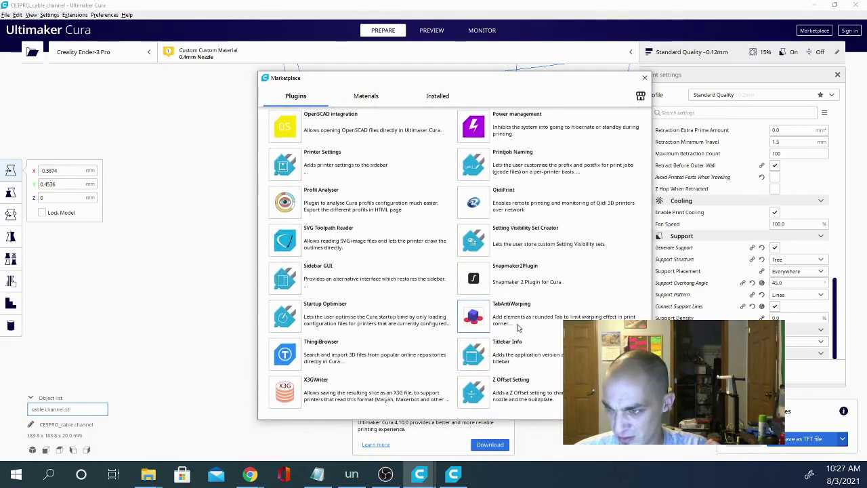
{"action": "scroll", "coordinate": [518, 328], "scroll_direction": "up", "scroll_amount": 2}
{"action": "scroll", "coordinate": [518, 328], "scroll_direction": "up", "scroll_amount": 10}
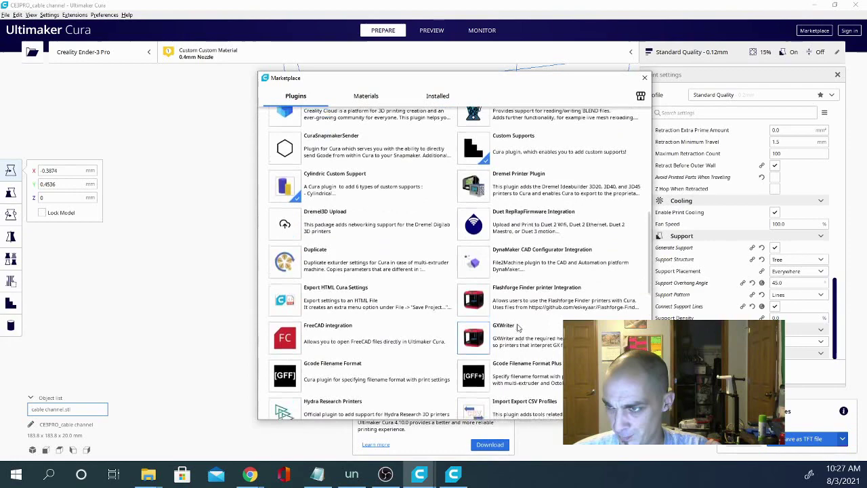
{"action": "scroll", "coordinate": [518, 328], "scroll_direction": "up", "scroll_amount": 5}
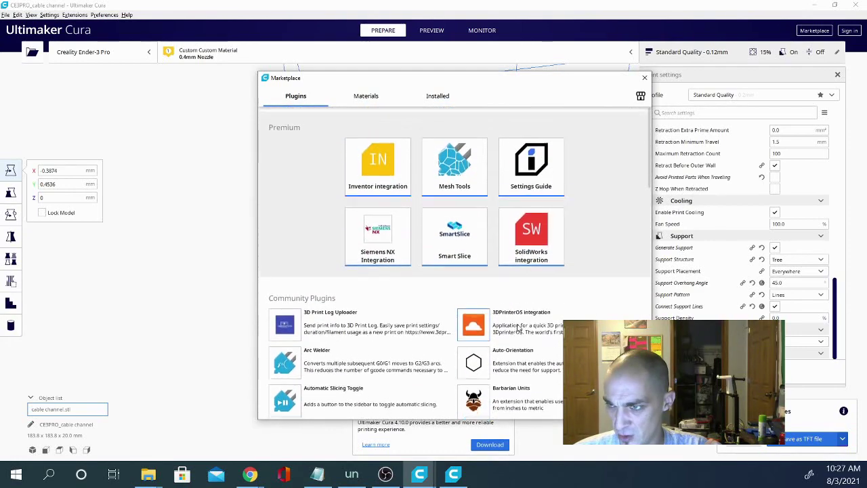
{"action": "scroll", "coordinate": [518, 328], "scroll_direction": "down", "scroll_amount": 5}
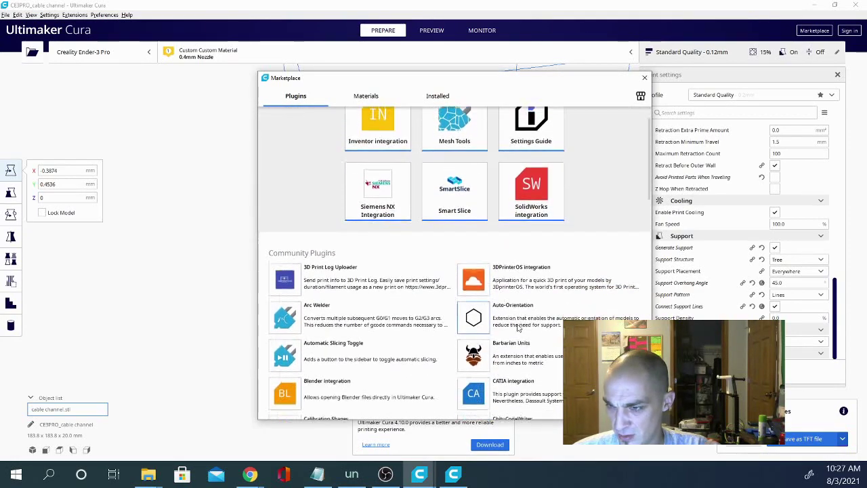
{"action": "scroll", "coordinate": [518, 328], "scroll_direction": "down", "scroll_amount": 6}
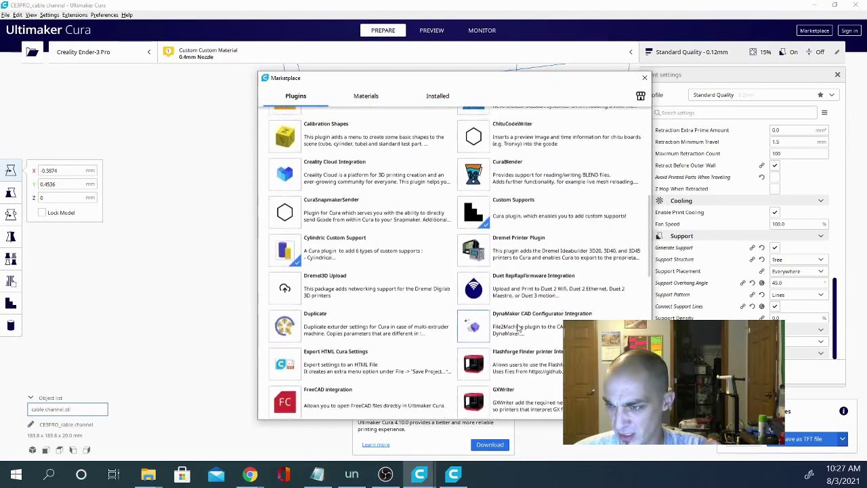
{"action": "scroll", "coordinate": [518, 328], "scroll_direction": "down", "scroll_amount": 2}
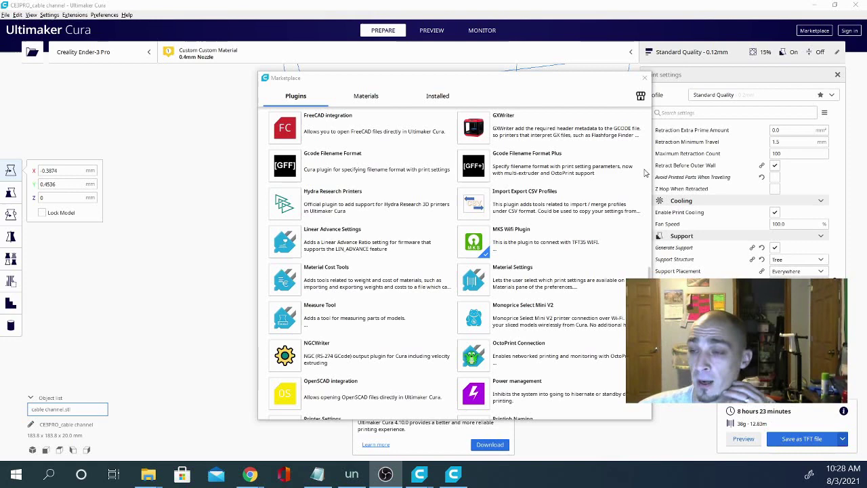
- Close the Marketplace to return to the Prepare view with the cable channel model
{"action": "left_click", "coordinate": [644, 78]}
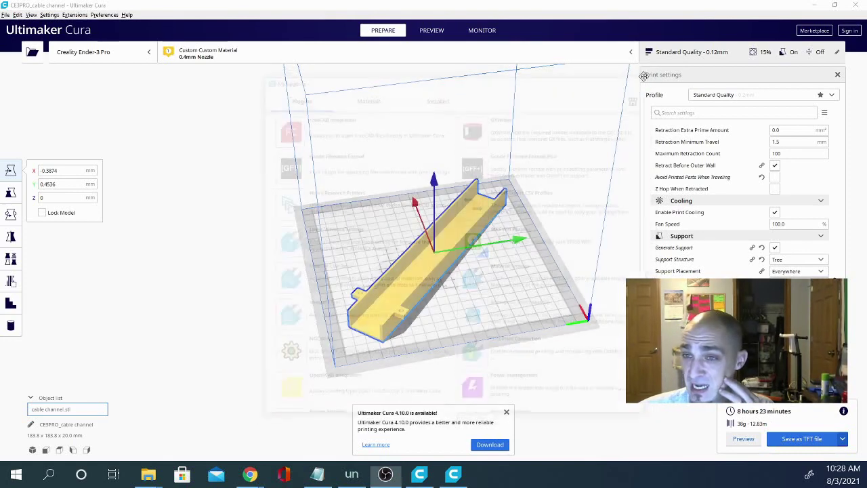
{"action": "left_click", "coordinate": [75, 14]}
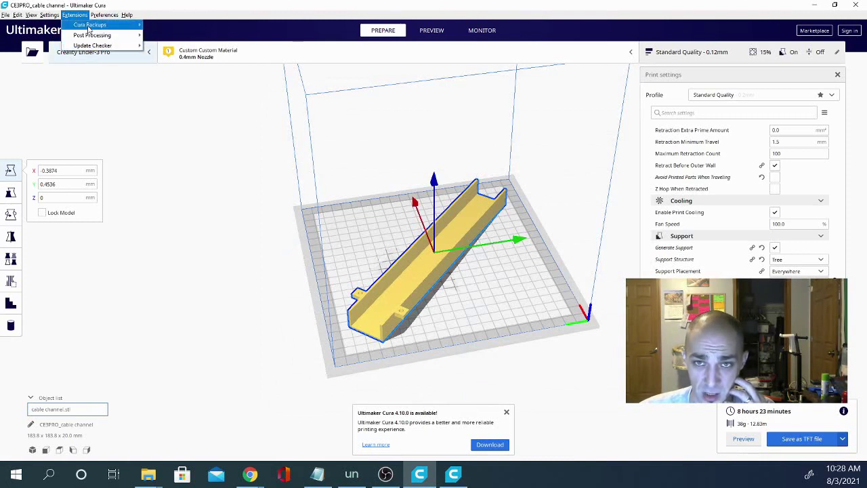
{"action": "mouse_move", "coordinate": [92, 40]}
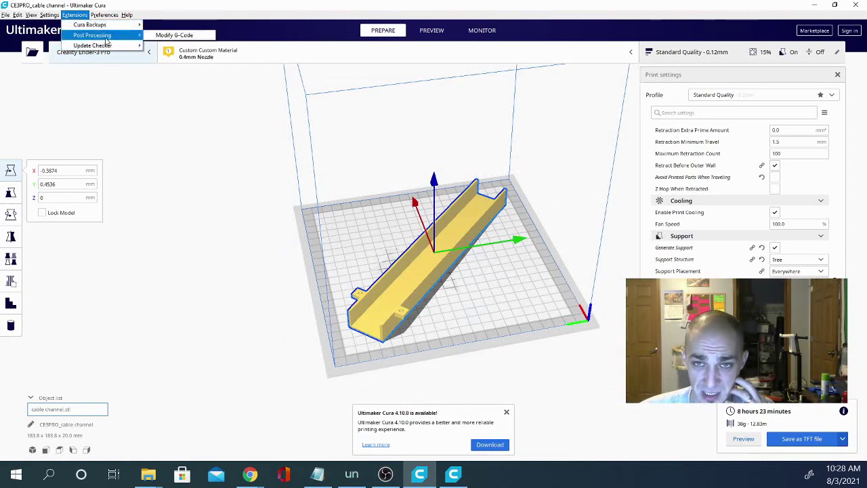
{"action": "left_click", "coordinate": [67, 319]}
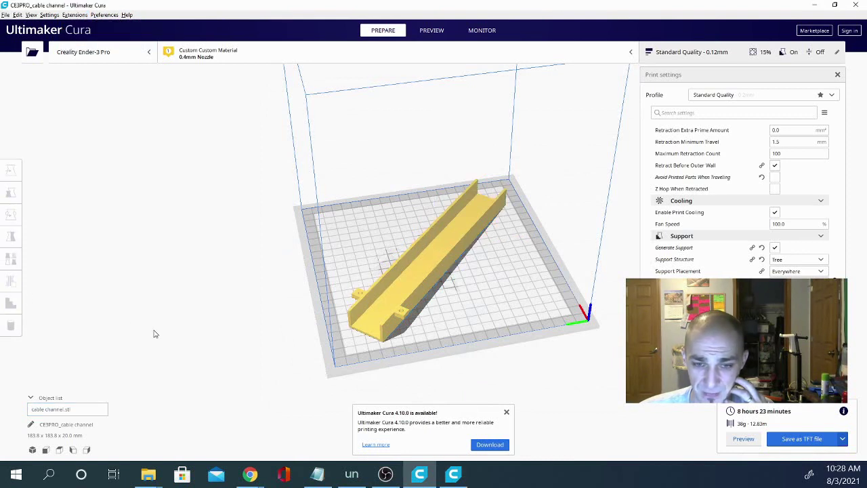
{"action": "left_click", "coordinate": [359, 318]}
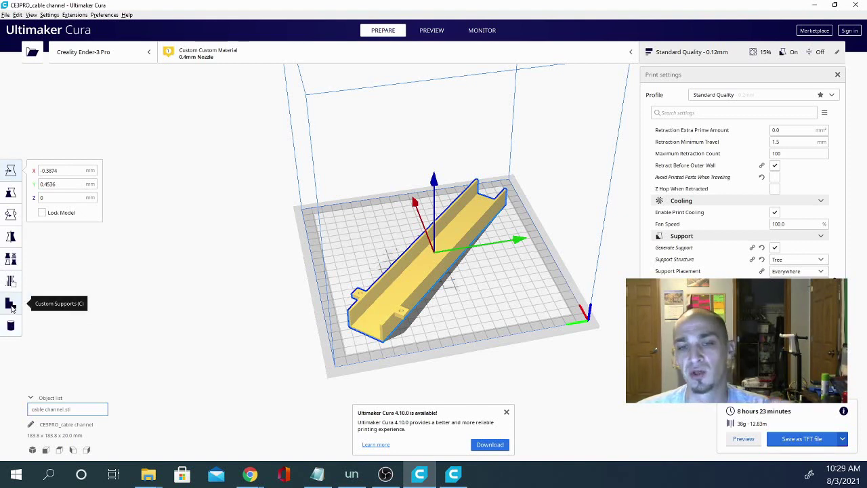
{"action": "left_click", "coordinate": [74, 15]}
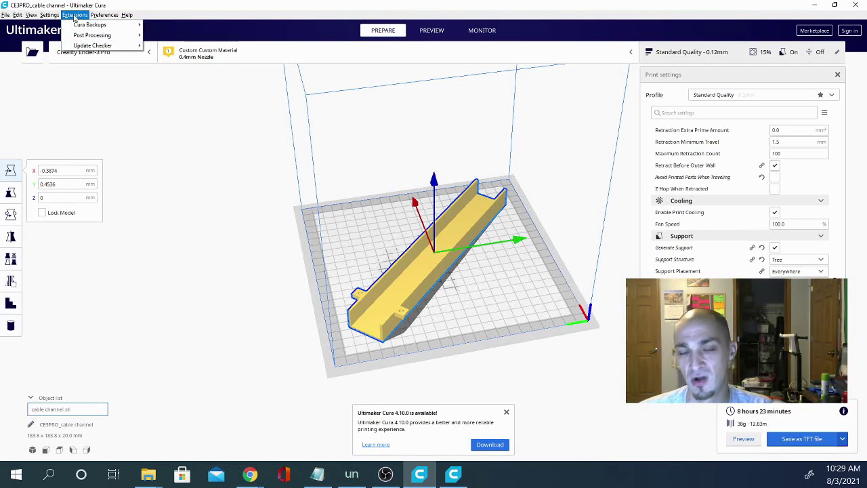
{"action": "left_click", "coordinate": [302, 258]}
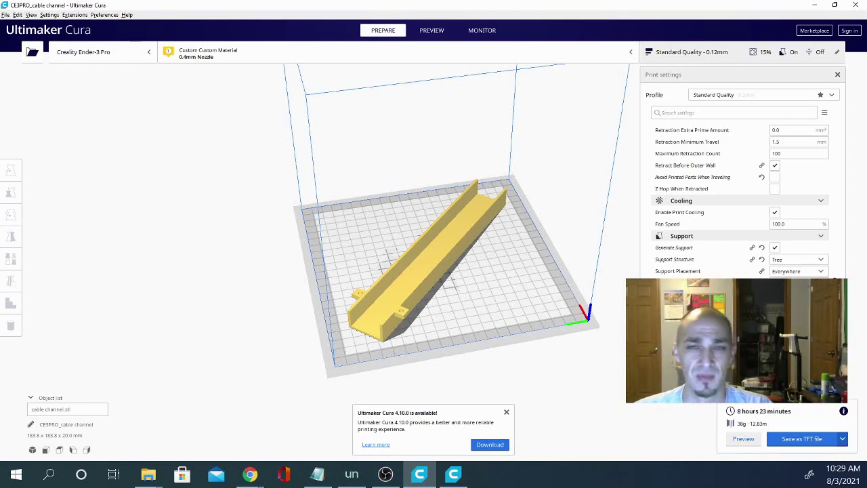
{"action": "left_click", "coordinate": [74, 15]}
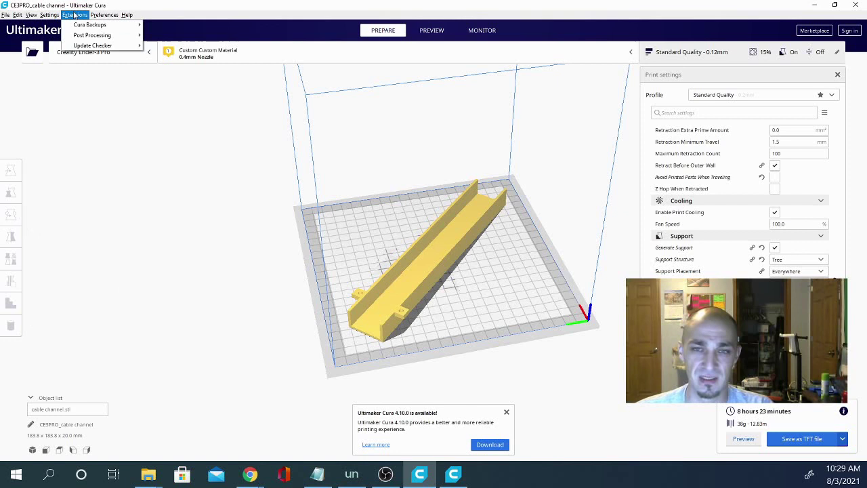
{"action": "left_click", "coordinate": [11, 334]}
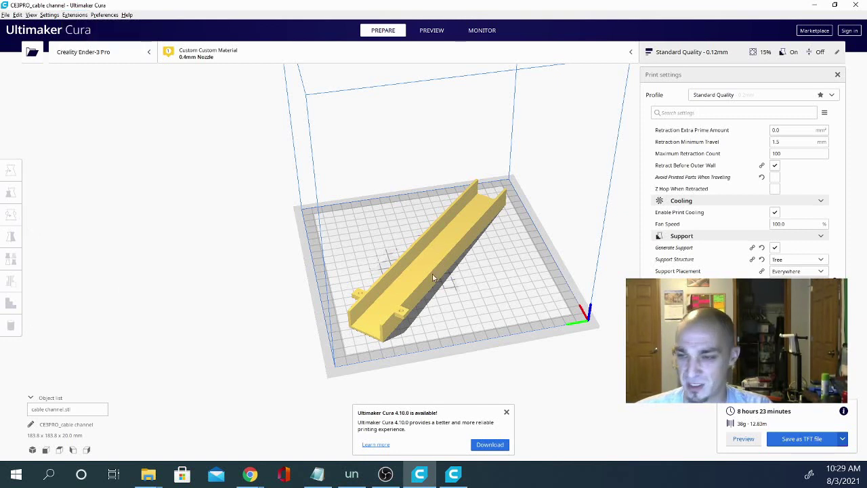
{"action": "left_click", "coordinate": [432, 273]}
{"action": "left_click", "coordinate": [11, 304]}
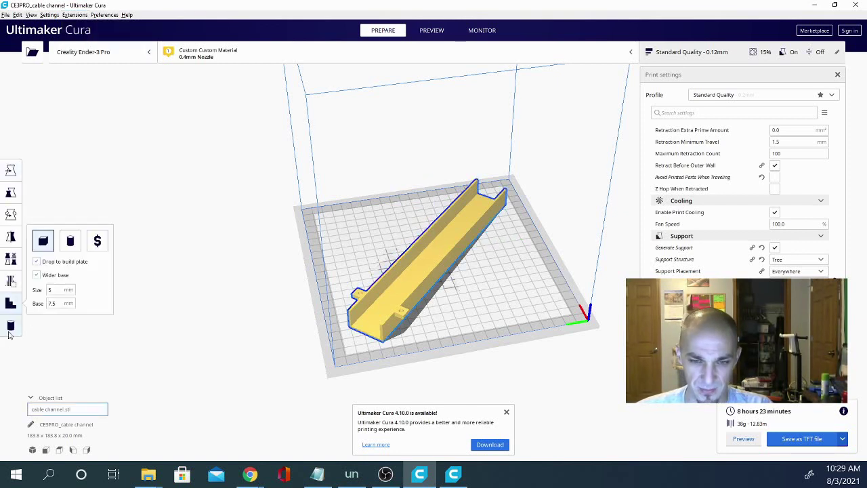
{"action": "left_click", "coordinate": [11, 328]}
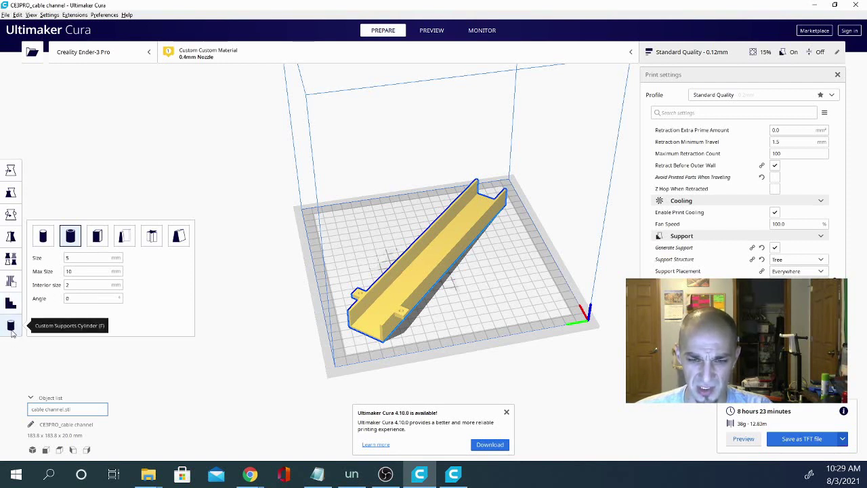
{"action": "left_click", "coordinate": [10, 302]}
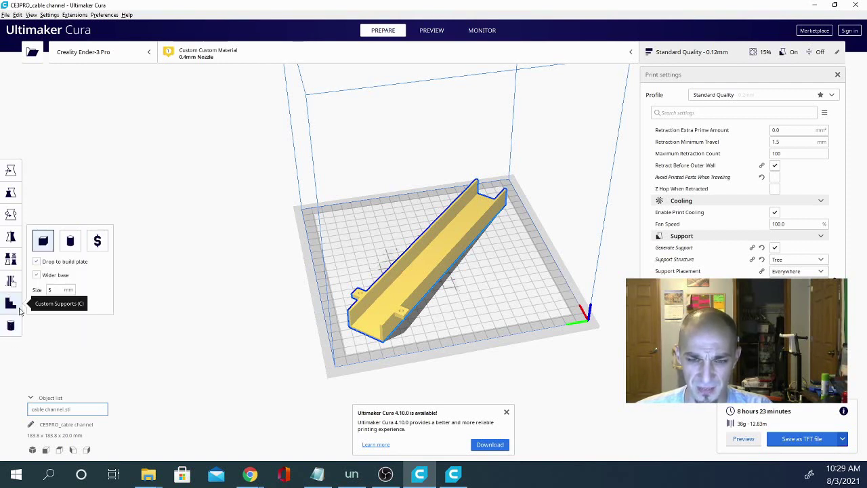
{"action": "left_click", "coordinate": [36, 274]}
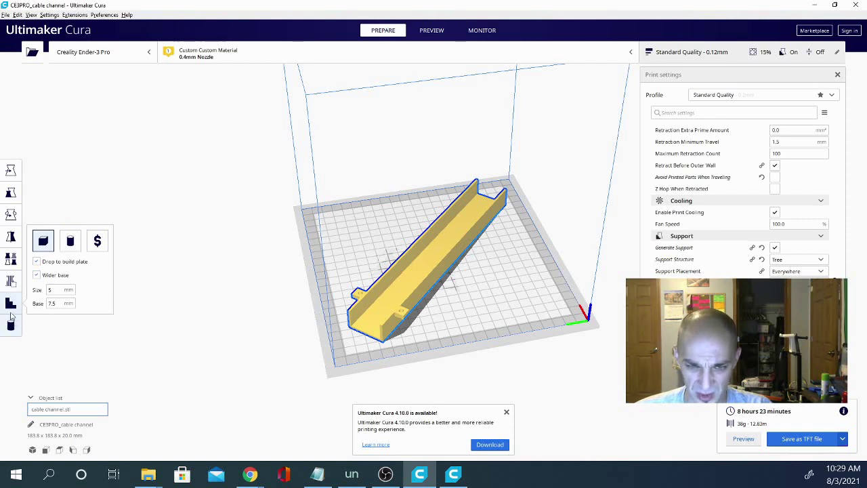
{"action": "left_click", "coordinate": [10, 323]}
{"action": "left_click", "coordinate": [11, 322]}
{"action": "left_click", "coordinate": [11, 304]}
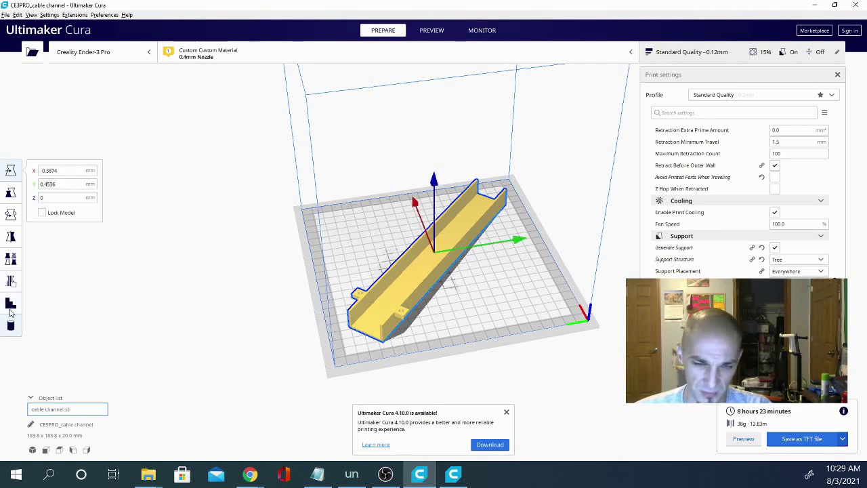
{"action": "left_click", "coordinate": [11, 325]}
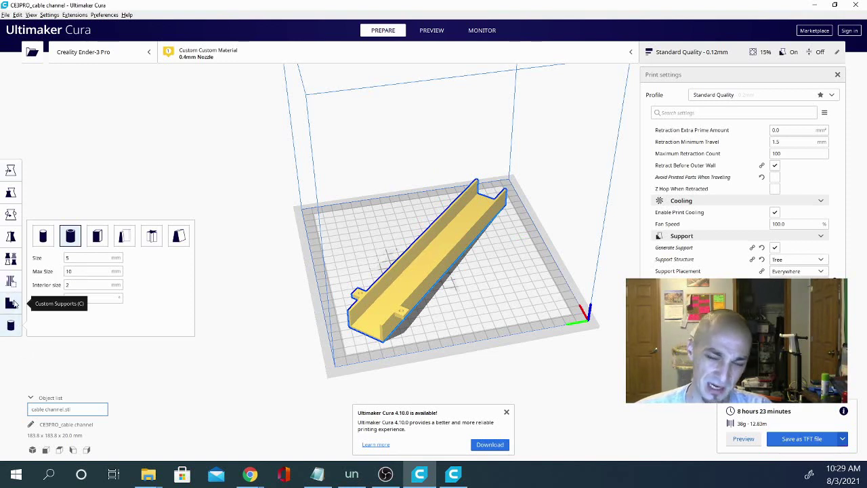
{"action": "left_click", "coordinate": [189, 377]}
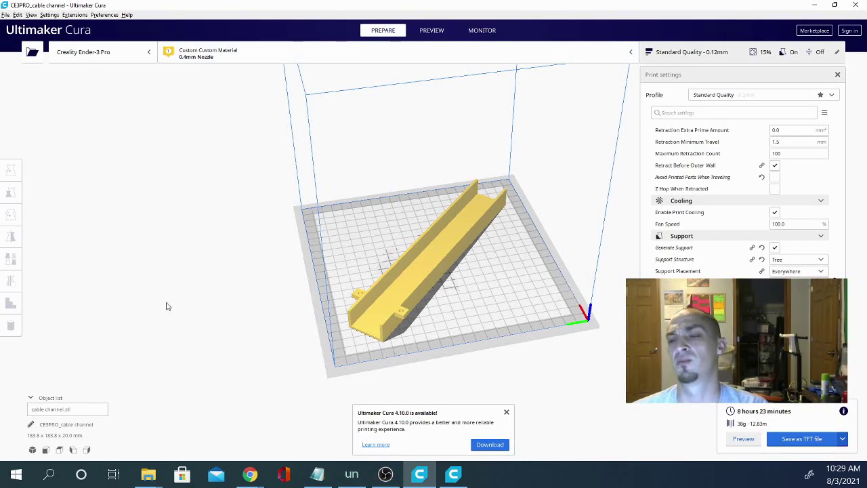
- Orbit the camera to look down on the cable channel model from almost directly above
{"action": "right_click_drag", "start_coordinate": [530, 283], "coordinate": [559, 353]}
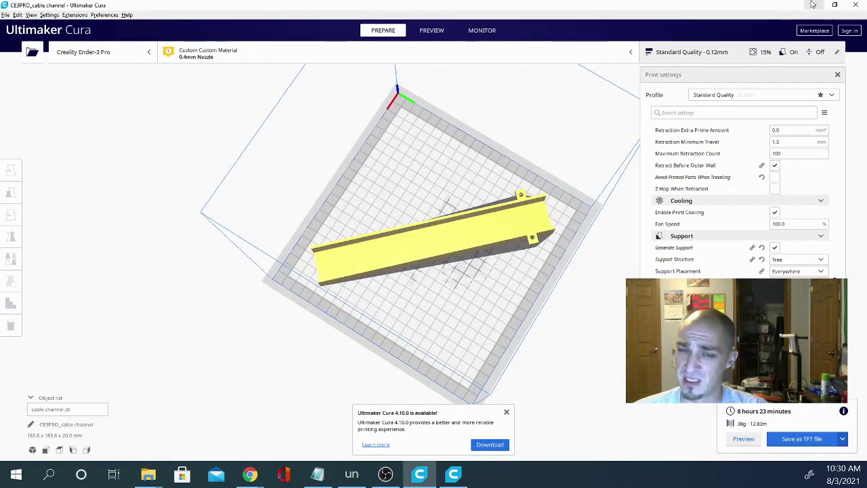
{"action": "left_click", "coordinate": [383, 479]}
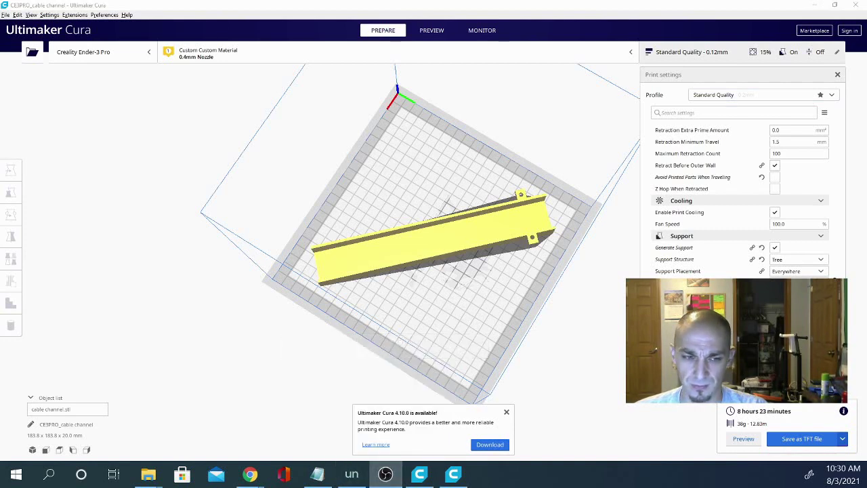